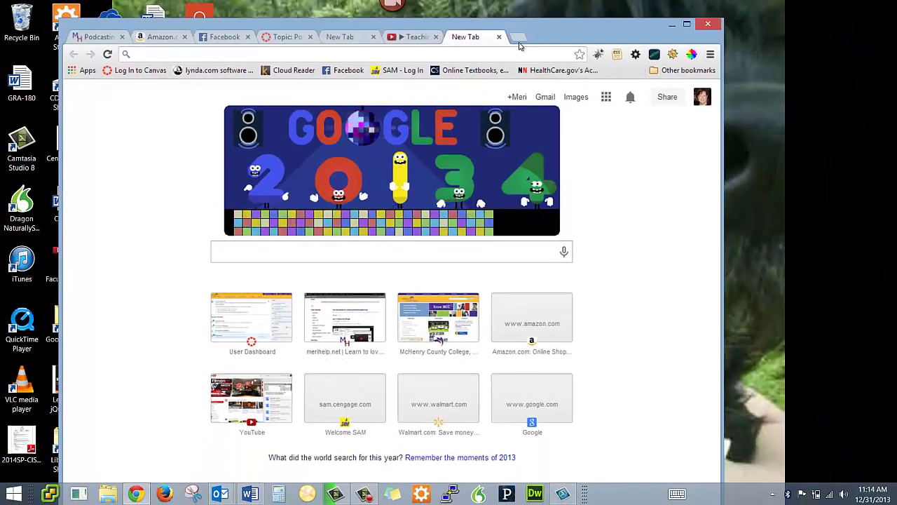
Step: Search Google for 'jing' in a new Chrome tab
{"action": "left_click", "coordinate": [517, 39]}
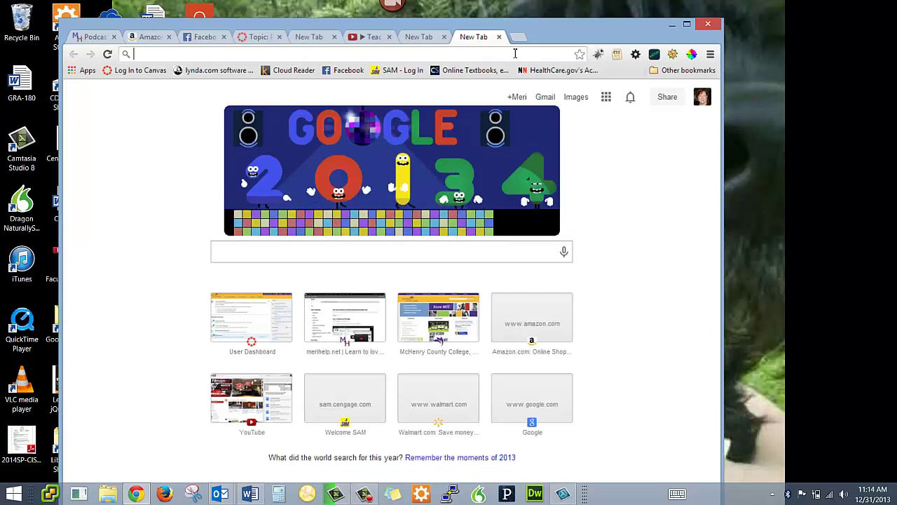
{"action": "type", "text": "jing"}
{"action": "key", "text": "Return"}
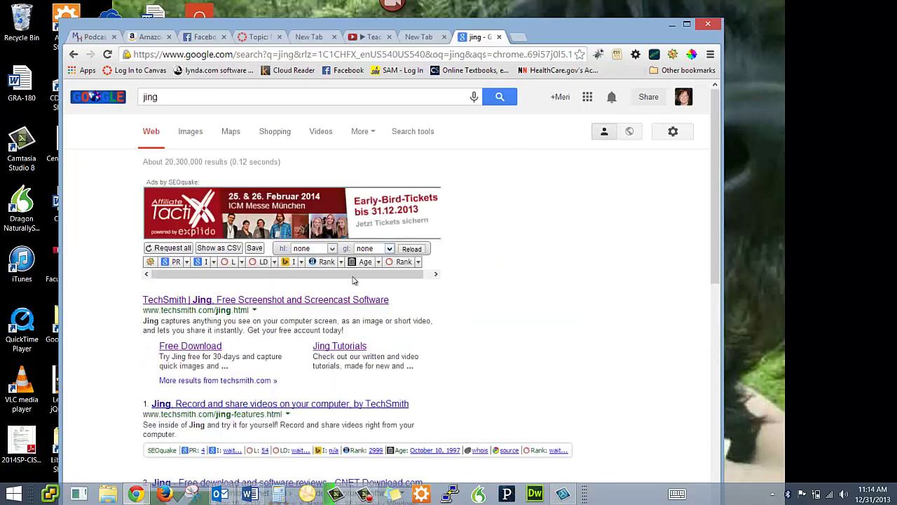
Step: Open the TechSmith Jing product page, skim it, and launch Jing from the taskbar
{"action": "left_click", "coordinate": [340, 302]}
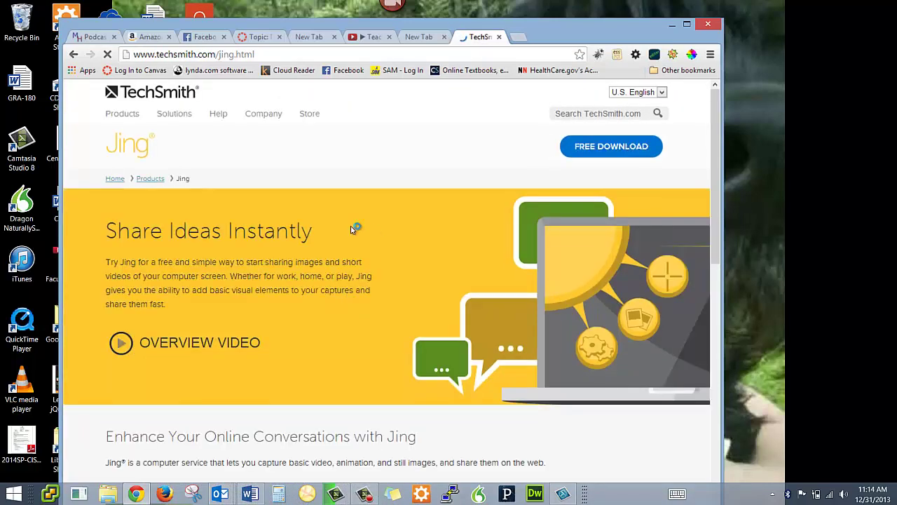
{"action": "scroll", "coordinate": [375, 294], "scroll_direction": "down", "scroll_amount": 3}
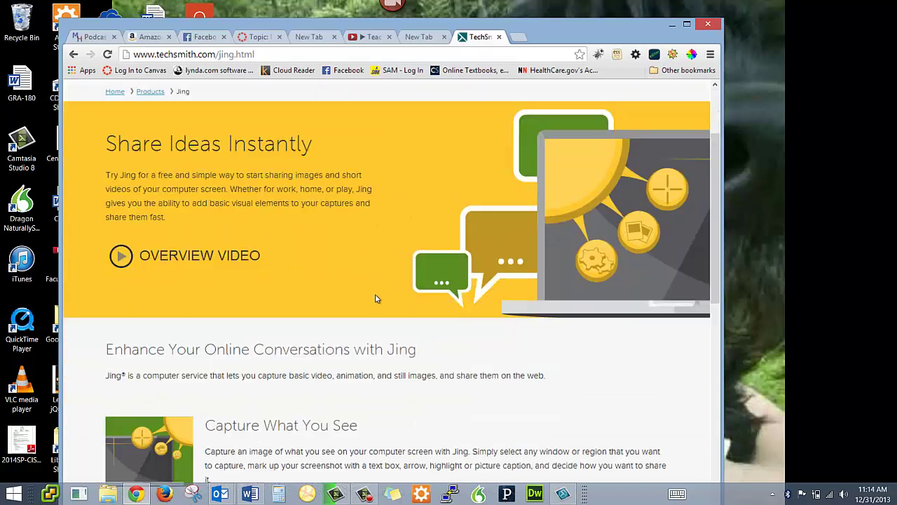
{"action": "scroll", "coordinate": [386, 294], "scroll_direction": "up", "scroll_amount": 2}
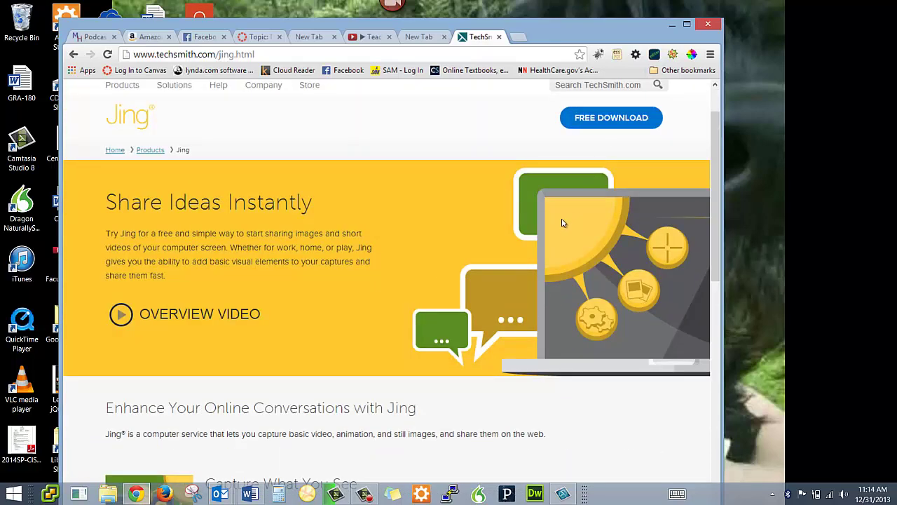
{"action": "left_click", "coordinate": [306, 495]}
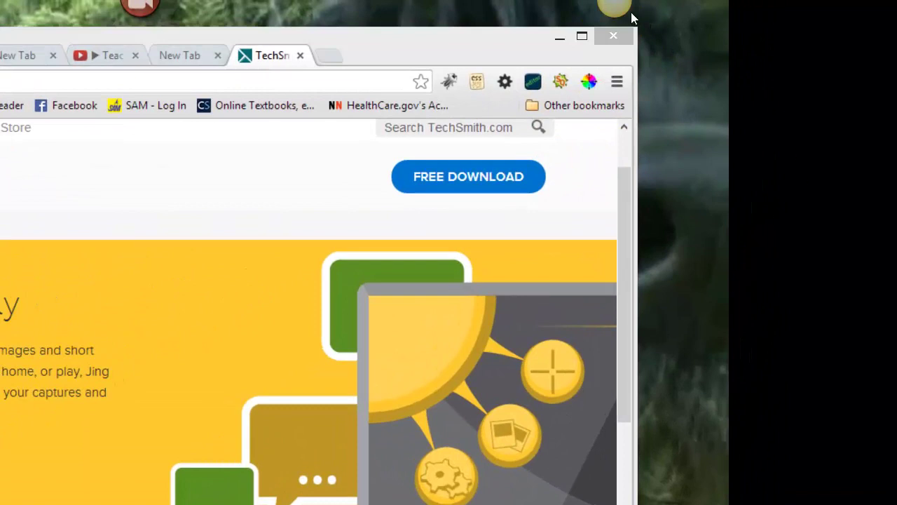
Step: Start a Jing capture and mark a 676 x 366 region around Share Ideas Instantly
{"action": "mouse_move", "coordinate": [603, 21]}
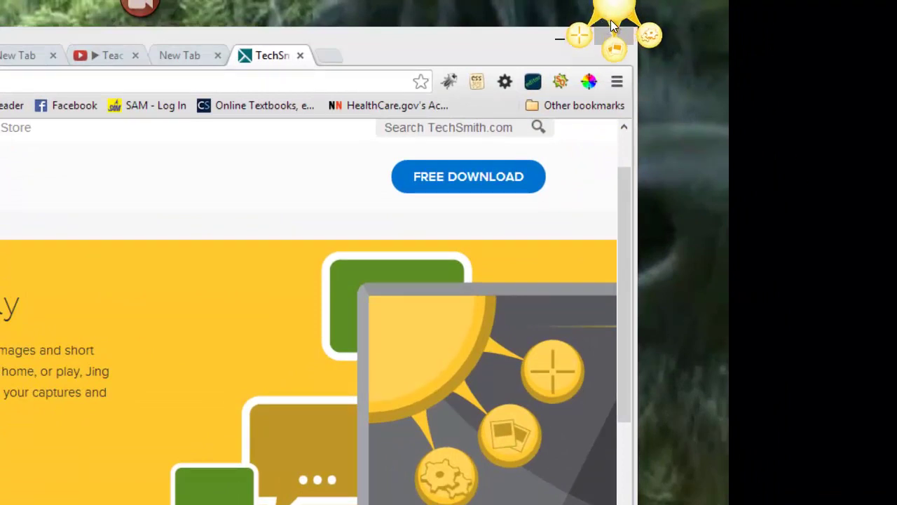
{"action": "left_click", "coordinate": [590, 32]}
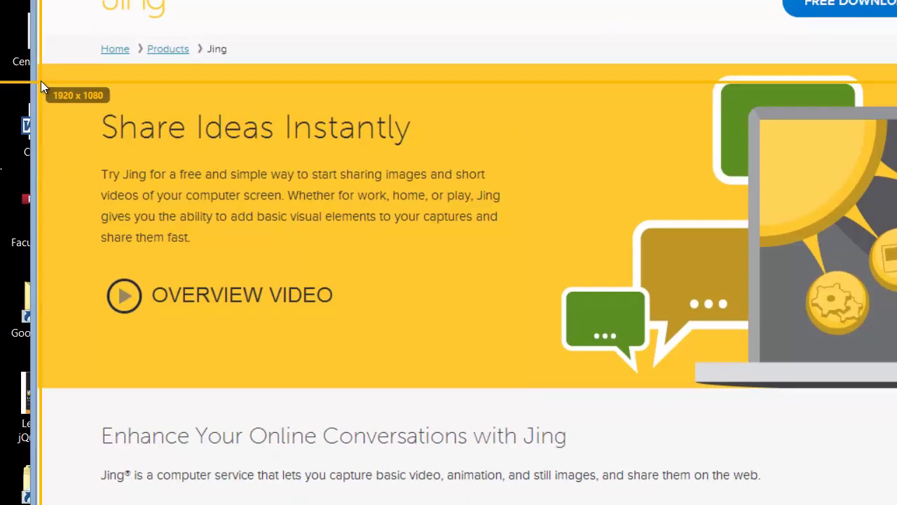
{"action": "left_click_drag", "start_coordinate": [0, 142], "coordinate": [375, 398]}
{"action": "left_click_drag", "start_coordinate": [519, 333], "coordinate": [520, 334]}
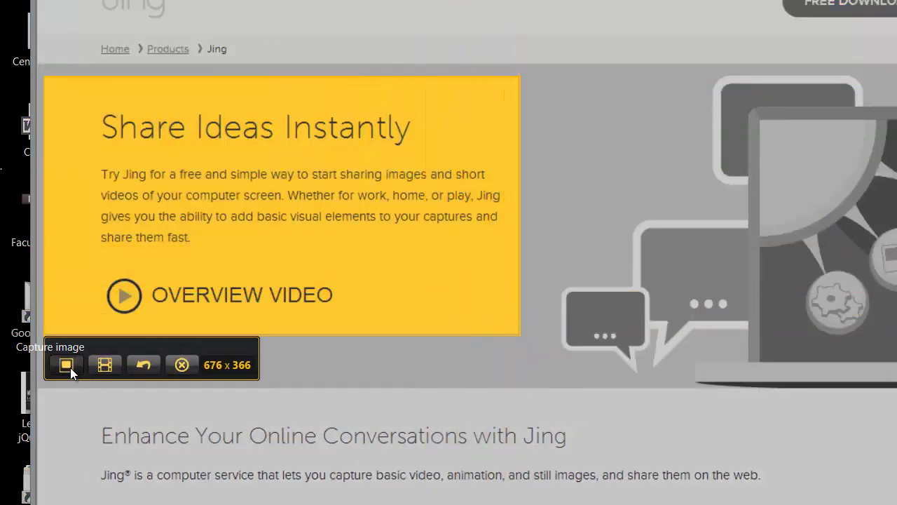
Step: Capture the region as an image named 'blah' and draw a black arrow above OVERVIEW VIDEO
{"action": "left_click", "coordinate": [66, 365]}
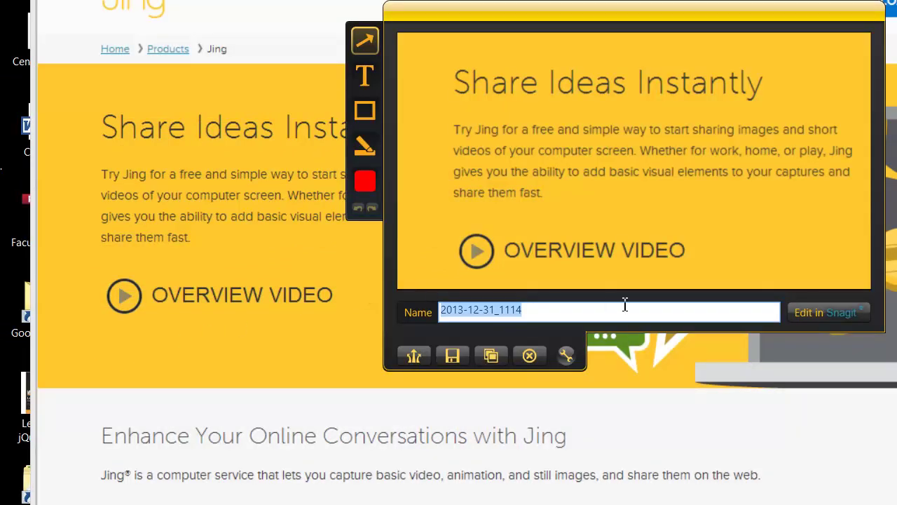
{"action": "type", "text": "blah"}
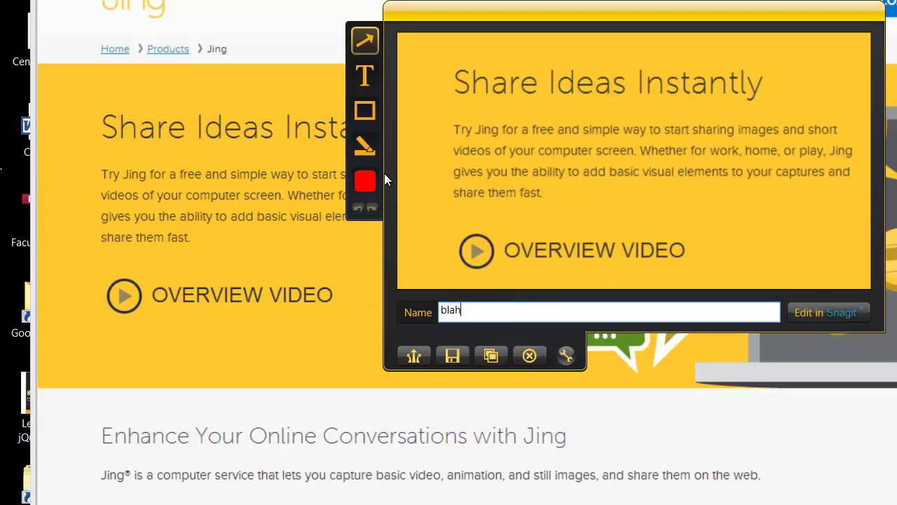
{"action": "left_click", "coordinate": [365, 181]}
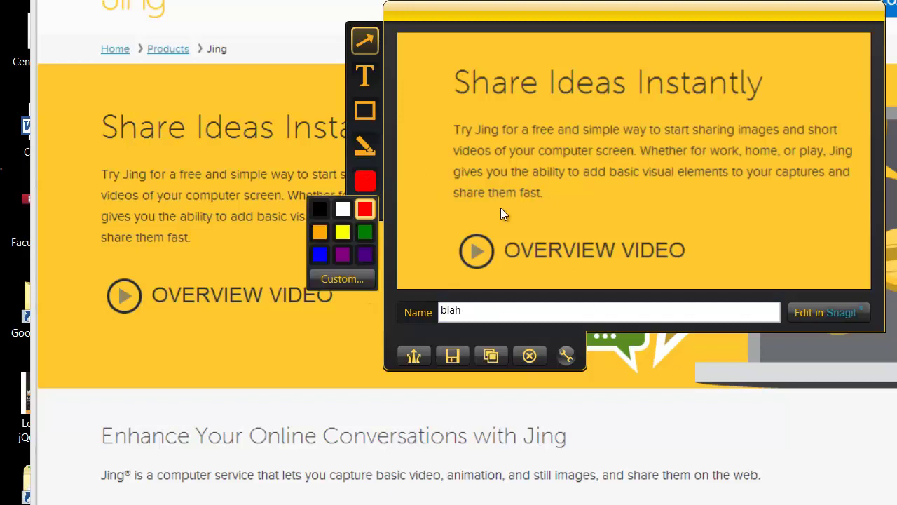
{"action": "left_click", "coordinate": [319, 208]}
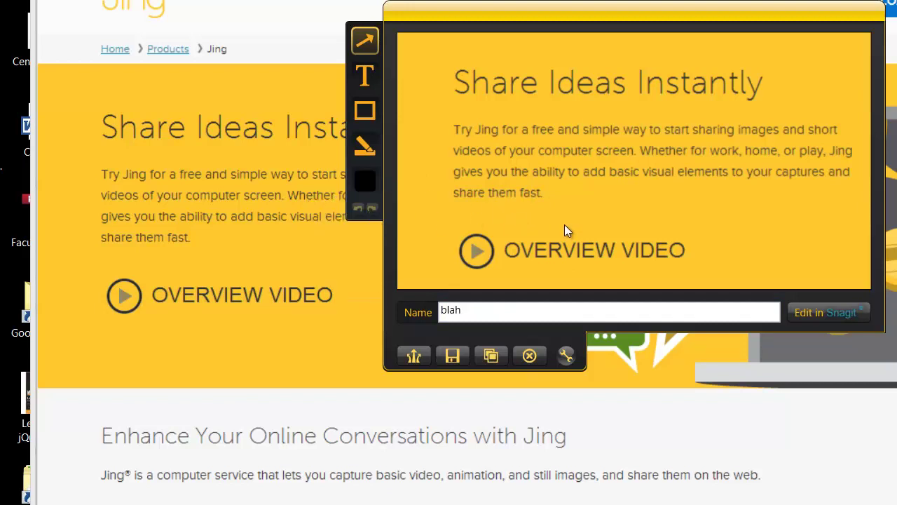
{"action": "left_click_drag", "start_coordinate": [629, 209], "coordinate": [654, 216]}
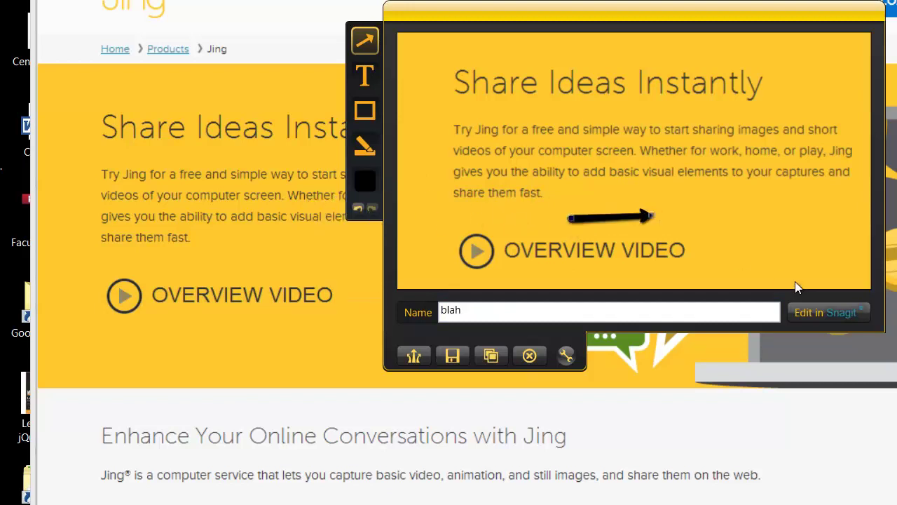
Step: Add a 'Yo!' text callout to the right of the arrow
{"action": "left_click", "coordinate": [365, 76]}
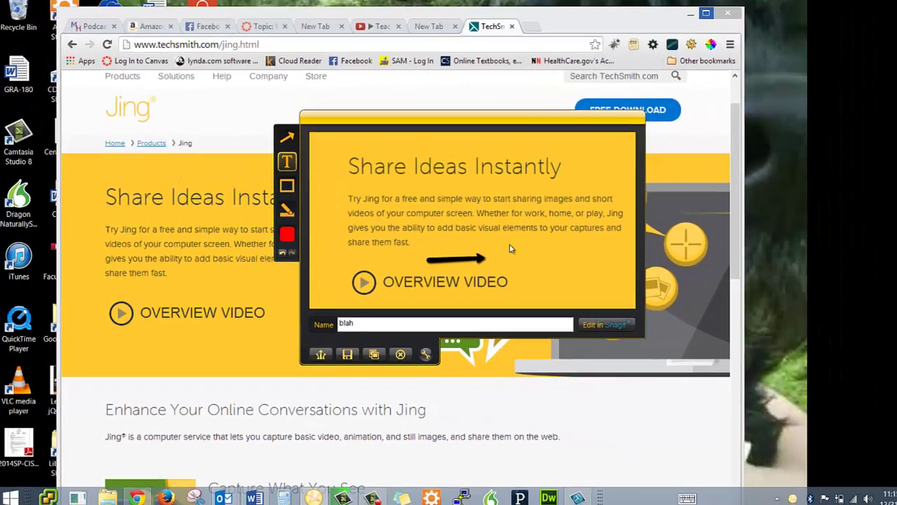
{"action": "left_click", "coordinate": [695, 197]}
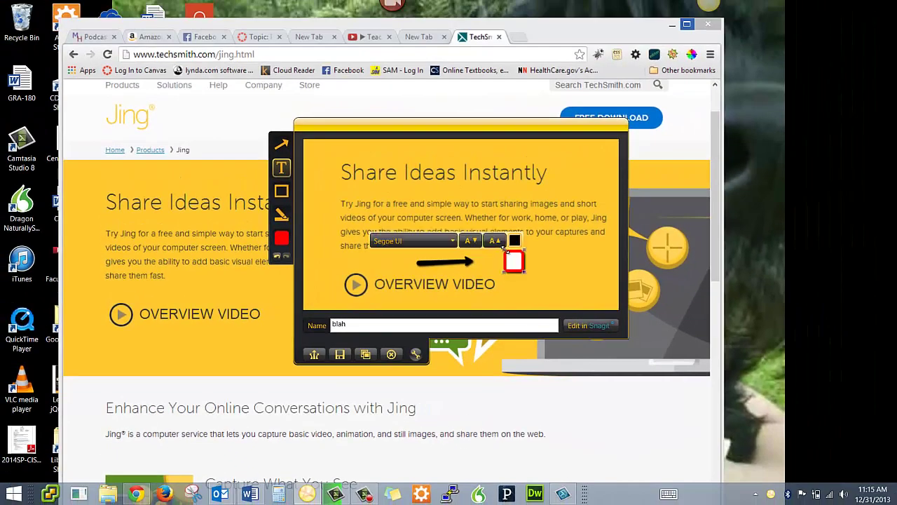
{"action": "type", "text": "Yo!"}
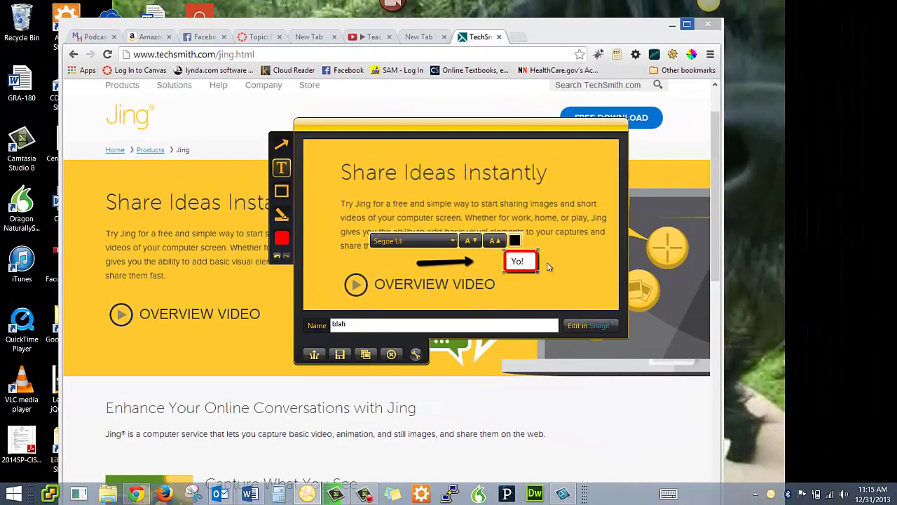
{"action": "left_click", "coordinate": [551, 268]}
Step: Frame the Share Ideas Instantly heading with a rectangle and grey-highlight part of the paragraph
{"action": "left_click", "coordinate": [286, 192]}
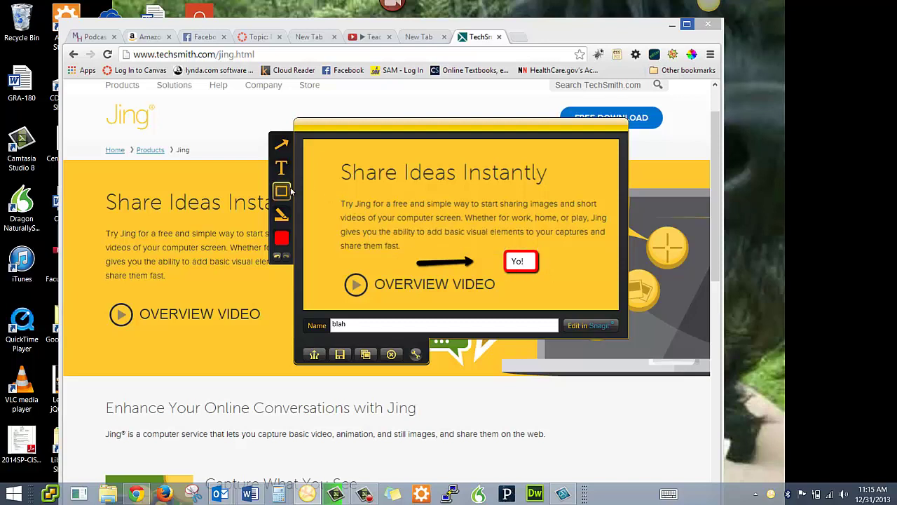
{"action": "left_click_drag", "start_coordinate": [340, 165], "coordinate": [573, 191]}
{"action": "left_click", "coordinate": [283, 216]}
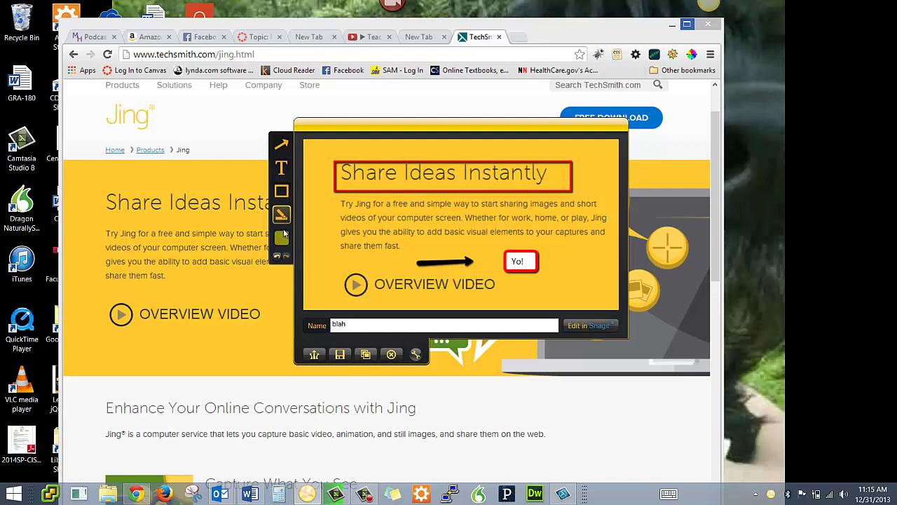
{"action": "left_click", "coordinate": [281, 239]}
{"action": "left_click", "coordinate": [273, 254]}
{"action": "mouse_move", "coordinate": [340, 241]}
{"action": "left_mouse_down"}
{"action": "mouse_move", "coordinate": [473, 244]}
{"action": "mouse_move", "coordinate": [447, 242]}
{"action": "left_mouse_up"}
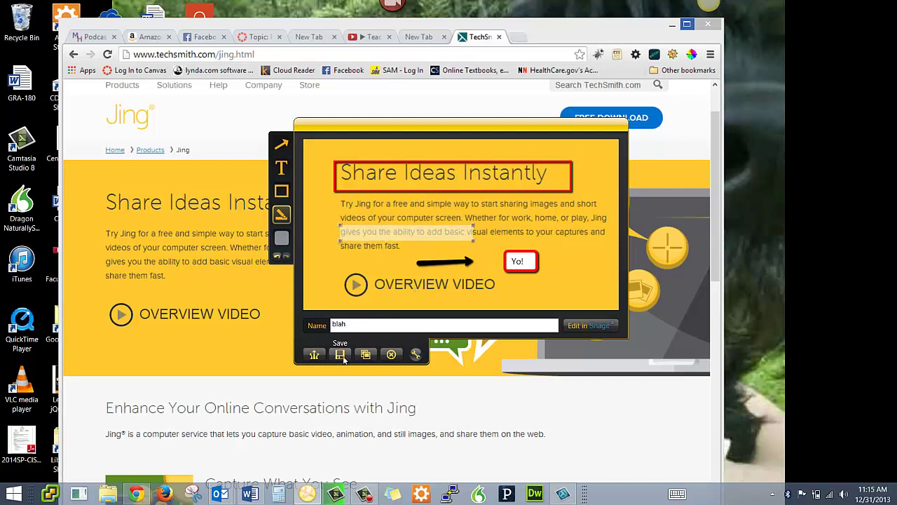
Step: Discard the annotated image and start a video recording of a 1263 x 802 browser area
{"action": "left_click", "coordinate": [392, 355]}
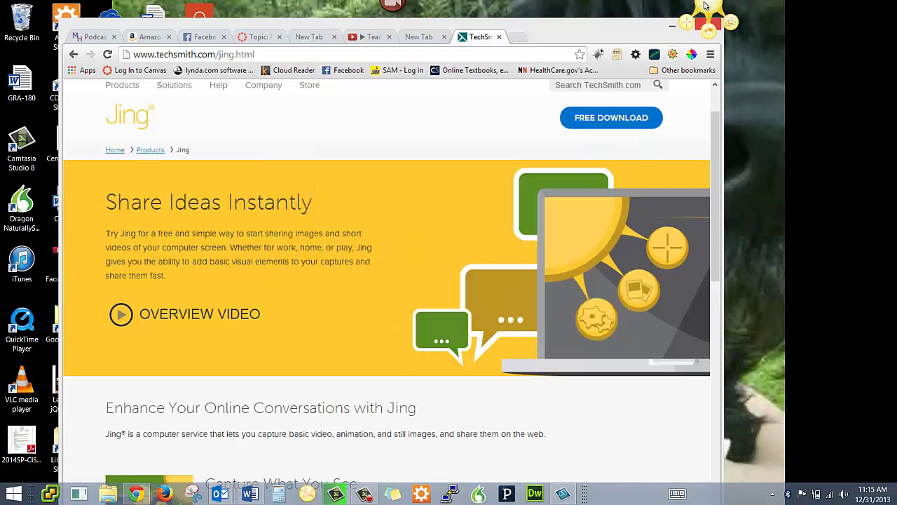
{"action": "left_click", "coordinate": [689, 16]}
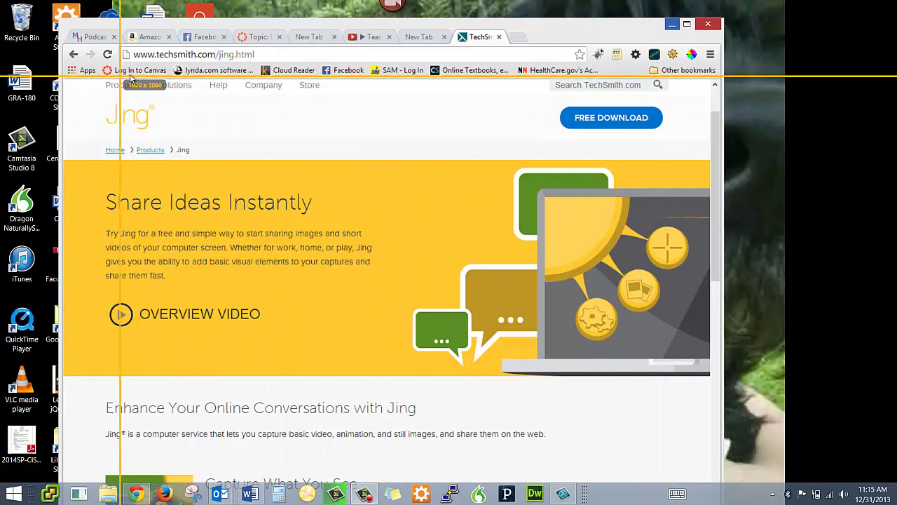
{"action": "left_click_drag", "start_coordinate": [98, 49], "coordinate": [683, 421]}
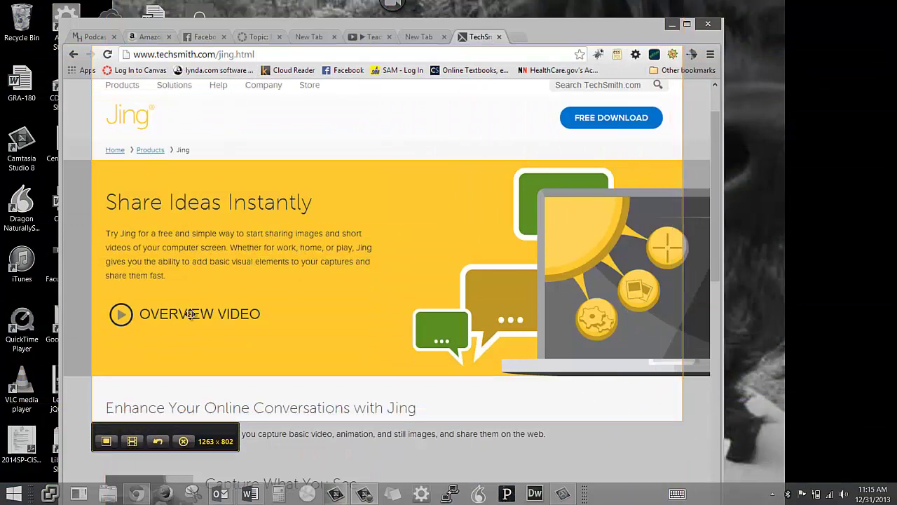
{"action": "left_click", "coordinate": [133, 442]}
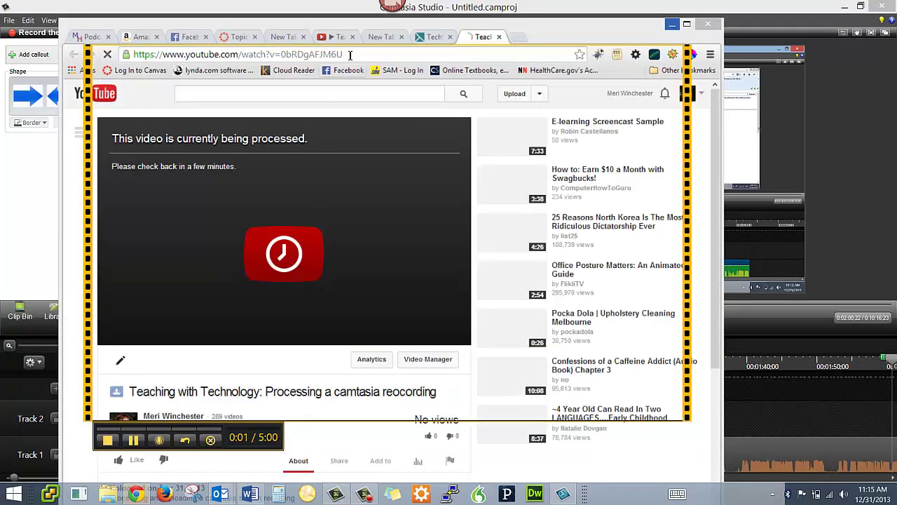
Step: Go to the class site address via the 'meri.' autocomplete in Chrome
{"action": "left_click_drag", "start_coordinate": [342, 54], "coordinate": [127, 67]}
{"action": "type", "text": "l"}
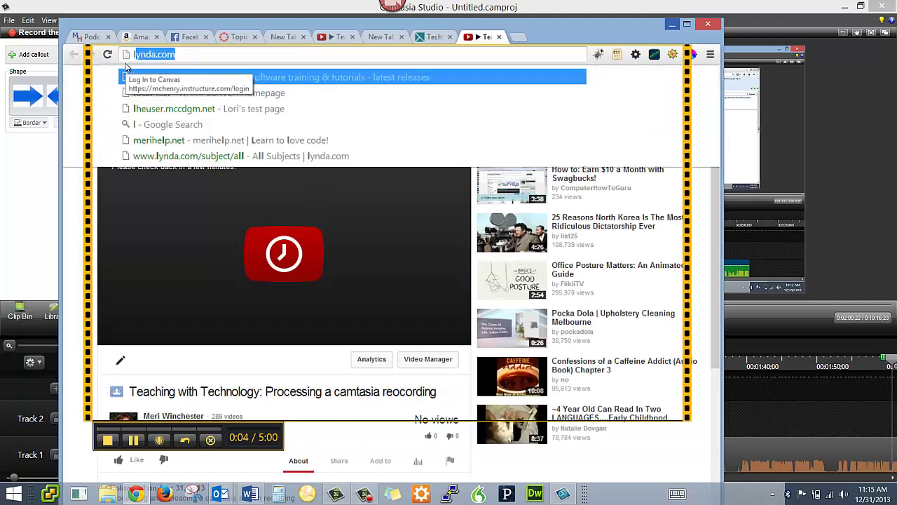
{"action": "key", "text": "BackSpace"}
{"action": "key", "text": "BackSpace"}
{"action": "type", "text": "meri.mccdgm.net"}
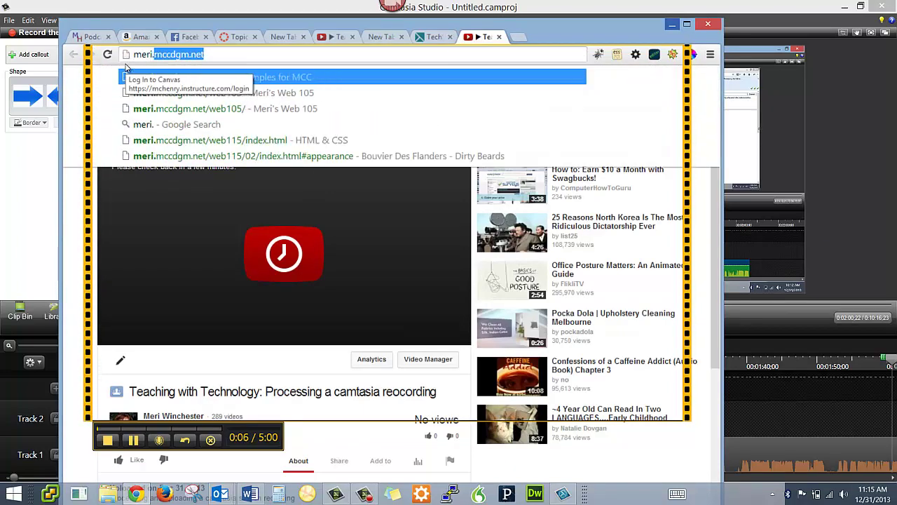
{"action": "key", "text": "Return"}
Step: Open the Web Scripting course site, close the SEO toolbar, and shrink the Inspect panel
{"action": "key", "text": "F12"}
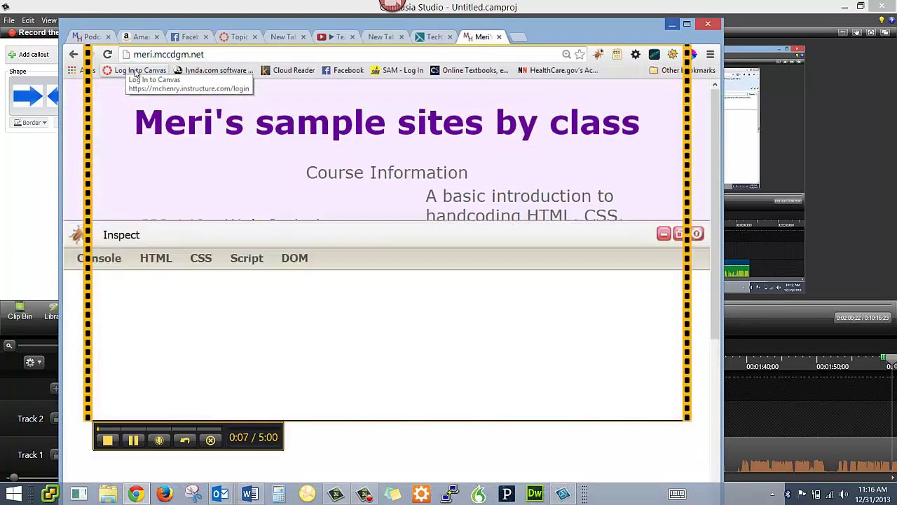
{"action": "left_click", "coordinate": [669, 237]}
{"action": "scroll", "coordinate": [330, 310], "scroll_direction": "down", "scroll_amount": 1}
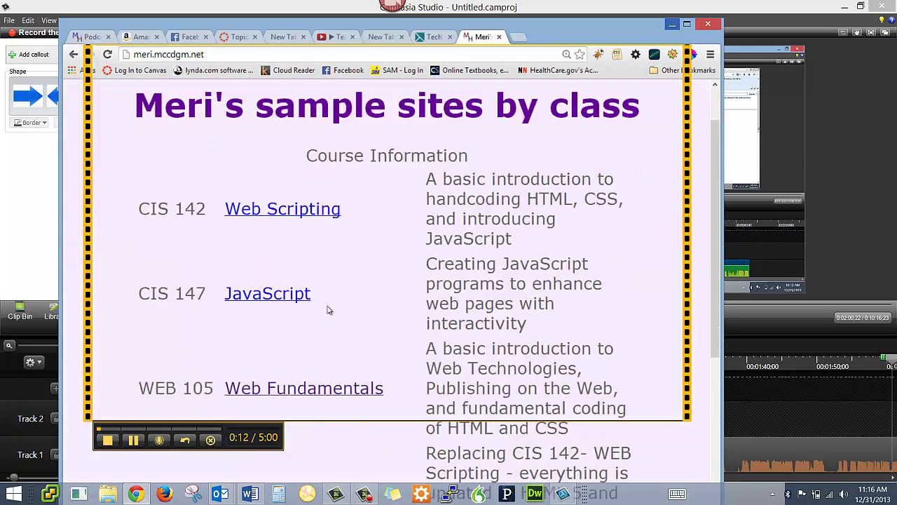
{"action": "left_click", "coordinate": [304, 212]}
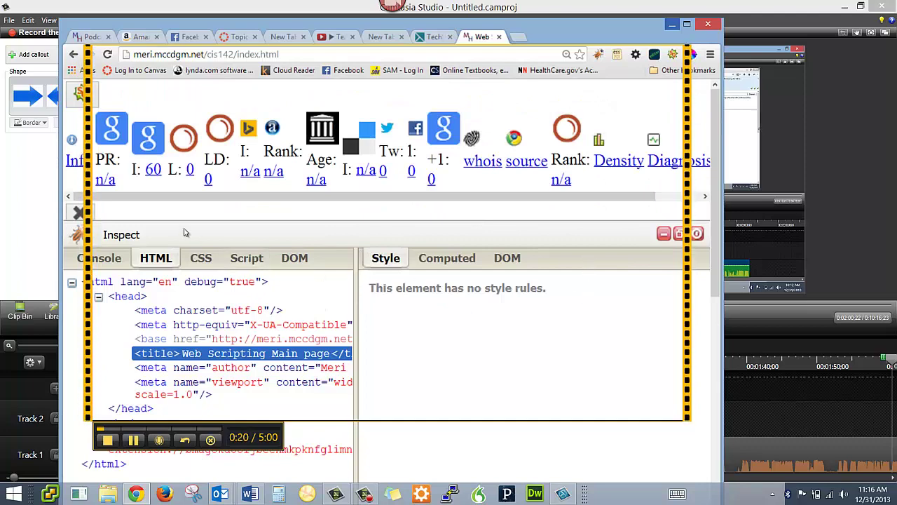
{"action": "left_click", "coordinate": [79, 213]}
{"action": "left_click_drag", "start_coordinate": [294, 223], "coordinate": [308, 382]}
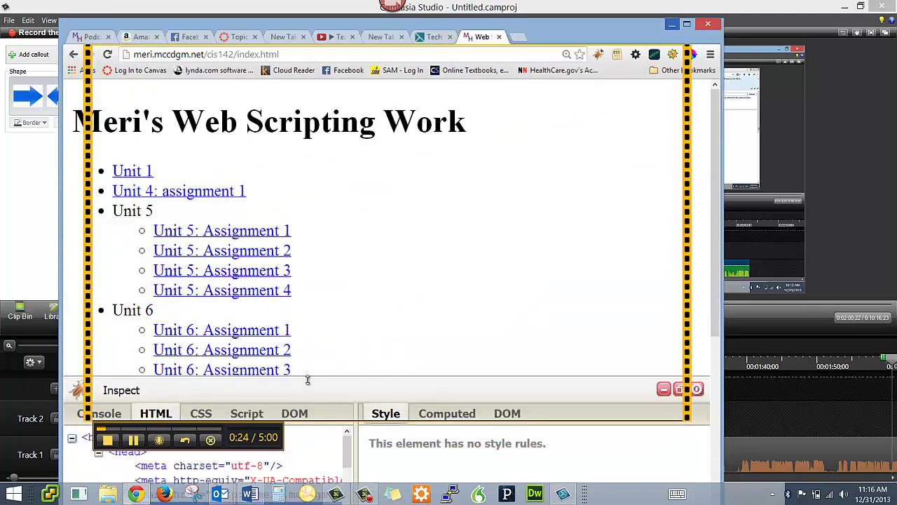
Step: Open lesson5-2.html and view its HTML source in a new tab, zoomed out
{"action": "left_click", "coordinate": [269, 251]}
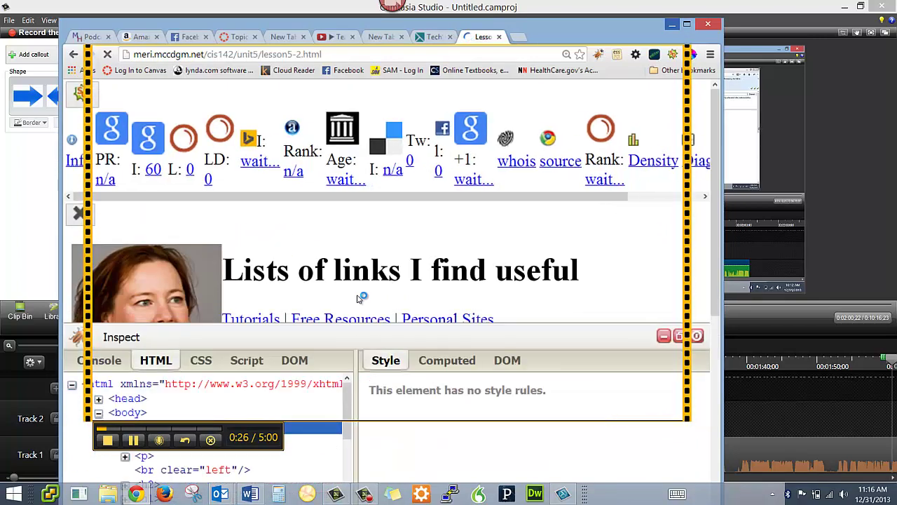
{"action": "right_click", "coordinate": [405, 242]}
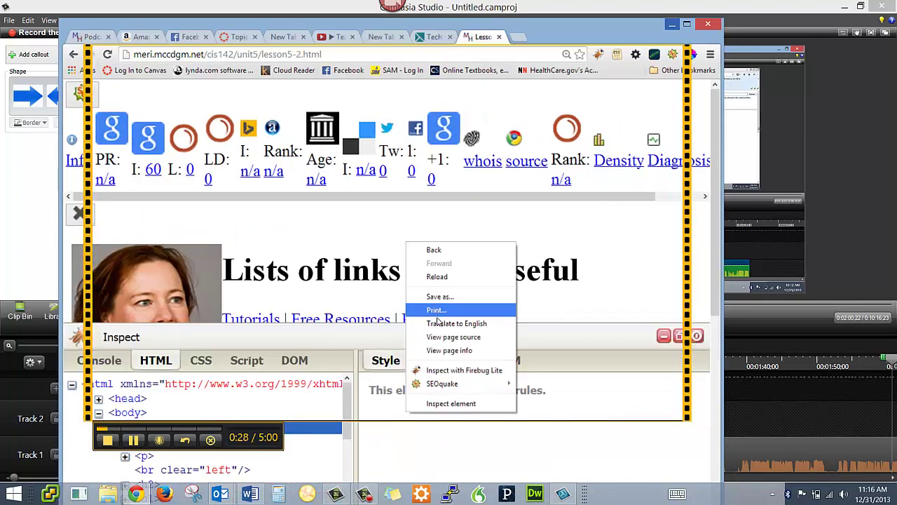
{"action": "left_click", "coordinate": [453, 337]}
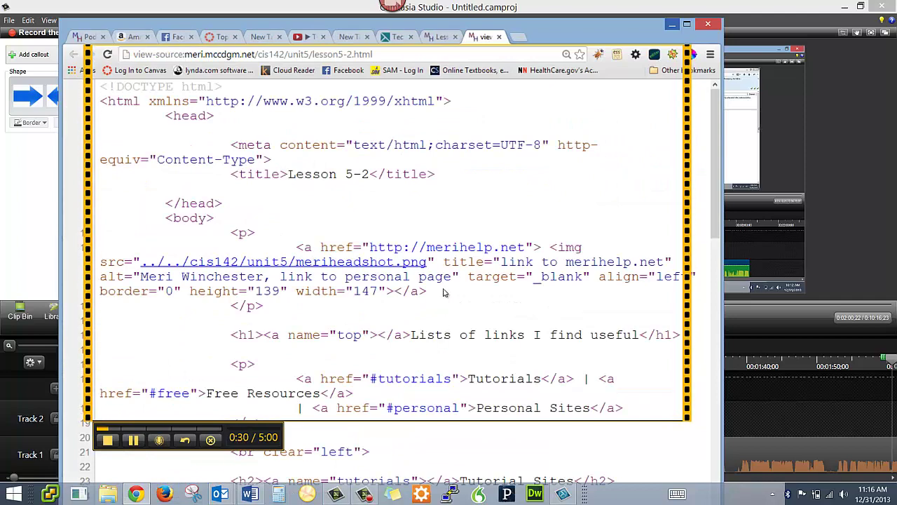
{"action": "key", "text": "ctrl+minus"}
{"action": "key", "text": "ctrl+minus"}
{"action": "key", "text": "ctrl+minus"}
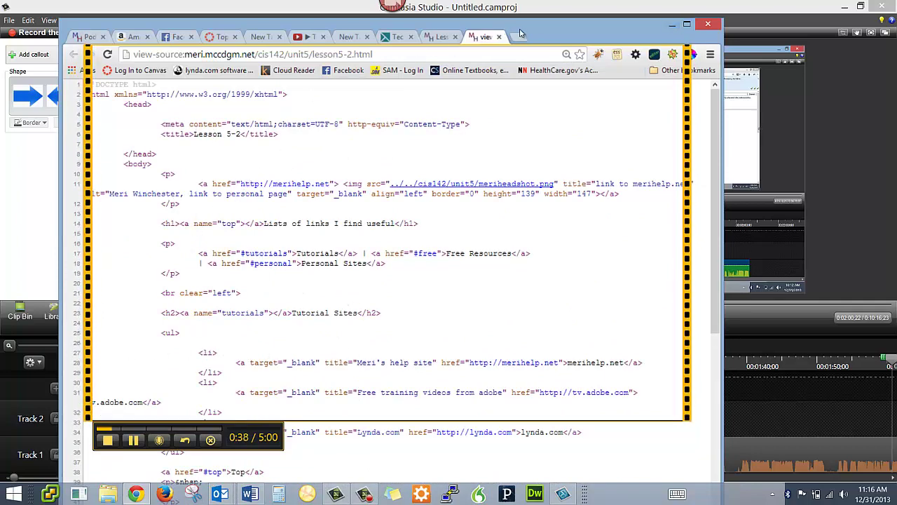
{"action": "left_click_drag", "start_coordinate": [559, 32], "coordinate": [572, 31]}
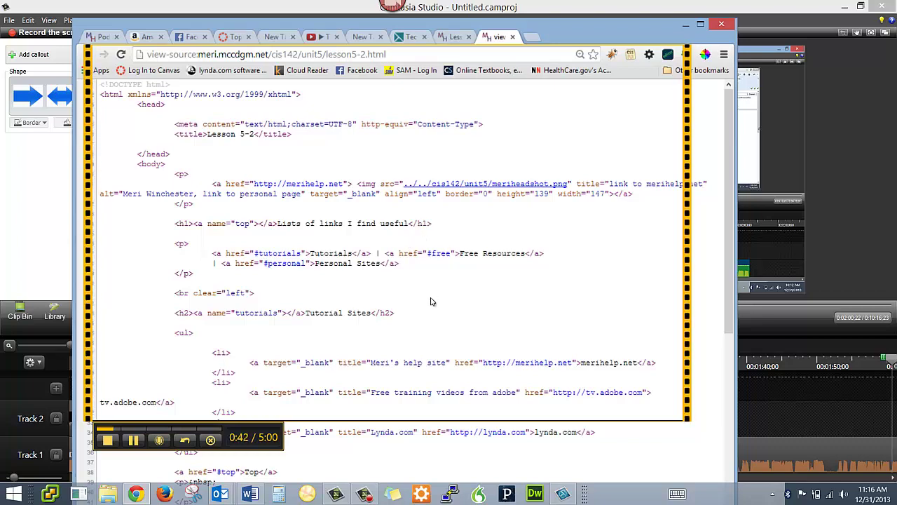
{"action": "scroll", "coordinate": [432, 302], "scroll_direction": "down", "scroll_amount": 3}
{"action": "scroll", "coordinate": [432, 305], "scroll_direction": "up", "scroll_amount": 3}
Step: Stop recording and save the video to the Desktop as SWF file 'blah'
{"action": "left_click", "coordinate": [110, 443]}
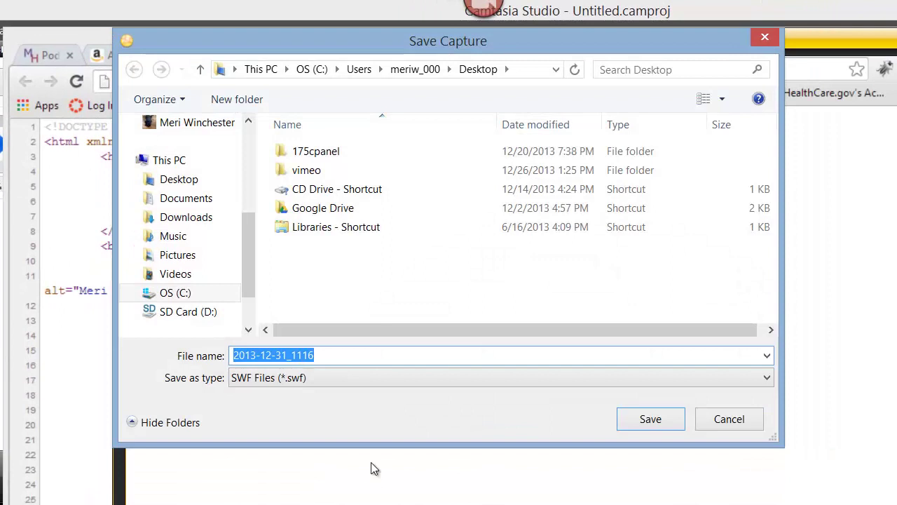
{"action": "left_click", "coordinate": [382, 376]}
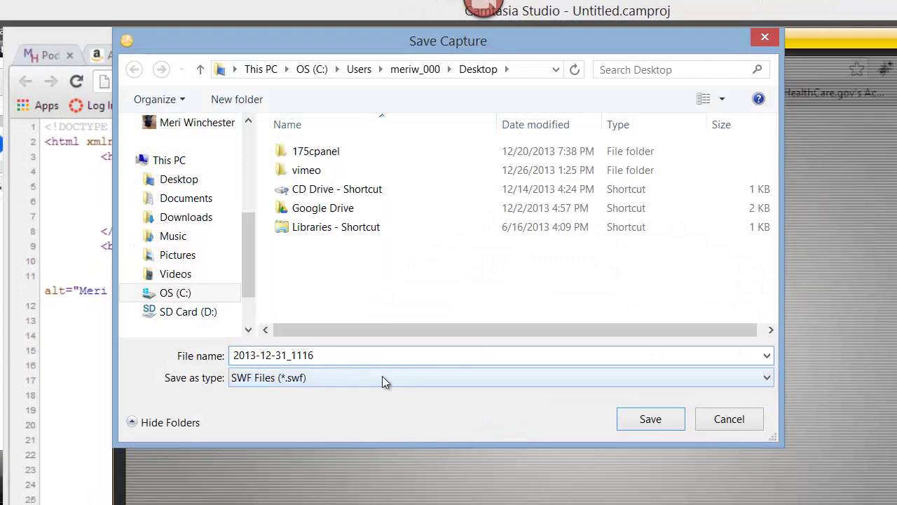
{"action": "left_click", "coordinate": [382, 376]}
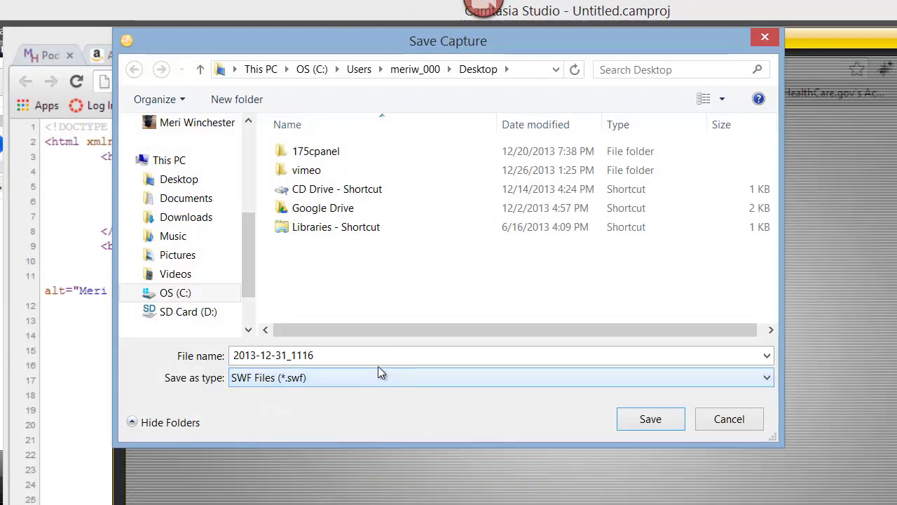
{"action": "left_click_drag", "start_coordinate": [377, 355], "coordinate": [232, 356]}
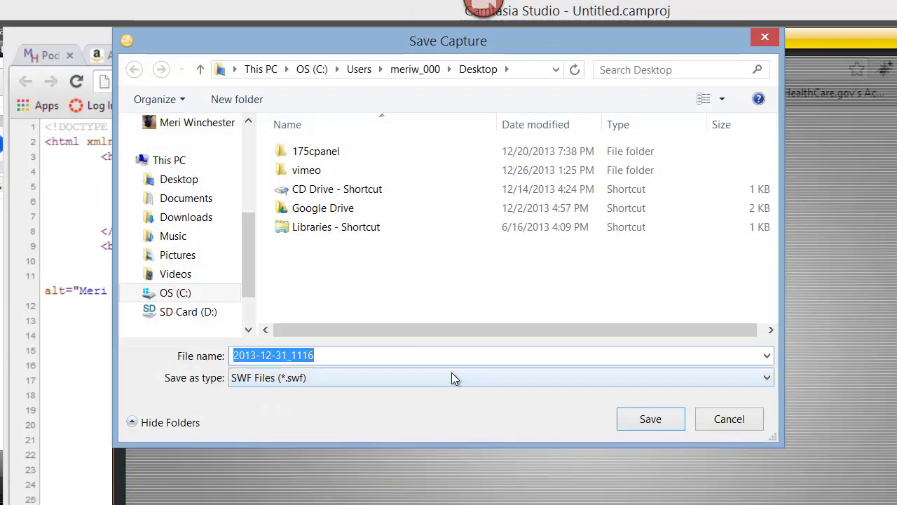
{"action": "type", "text": "blah"}
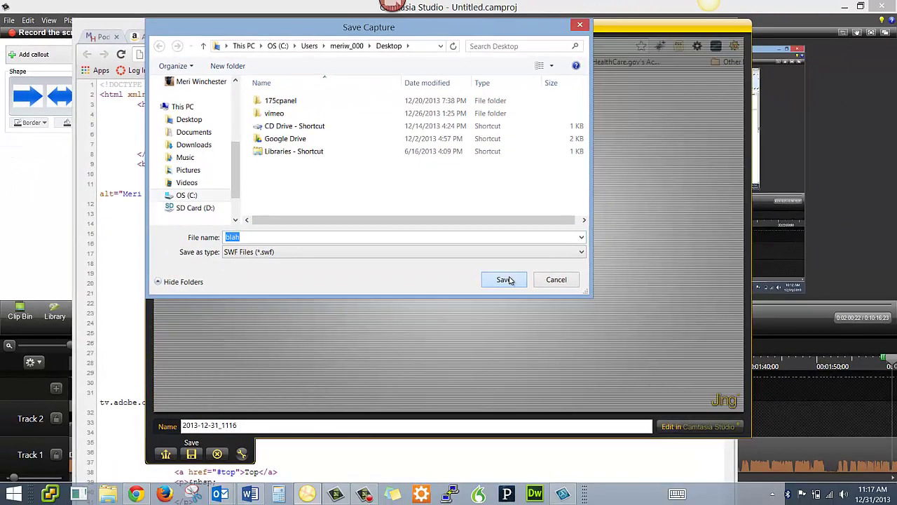
{"action": "left_click", "coordinate": [651, 418]}
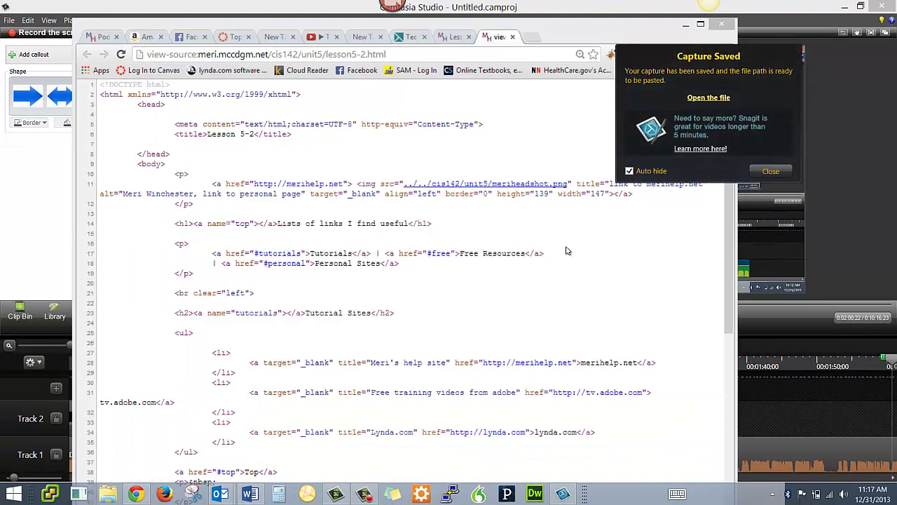
Step: Close Chrome and Snagit and minimize Camtasia Studio to reveal the desktop
{"action": "left_click", "coordinate": [533, 37]}
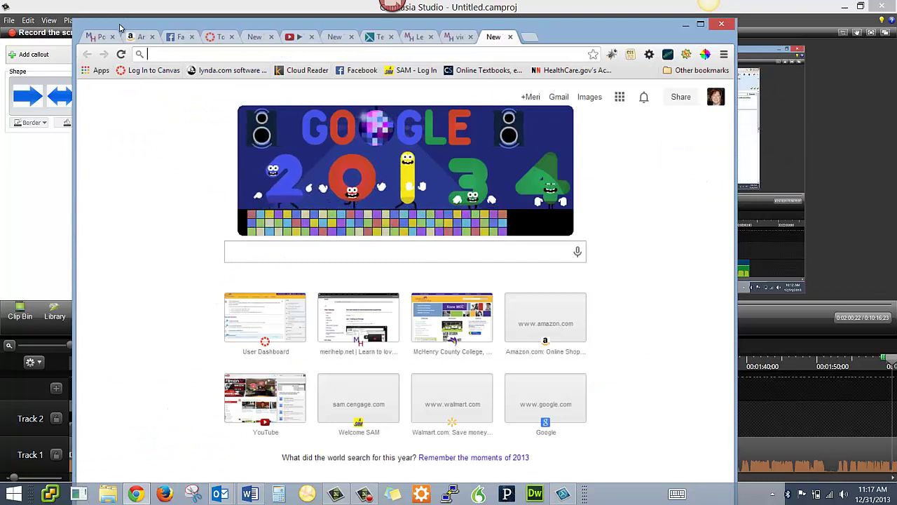
{"action": "right_click", "coordinate": [120, 26]}
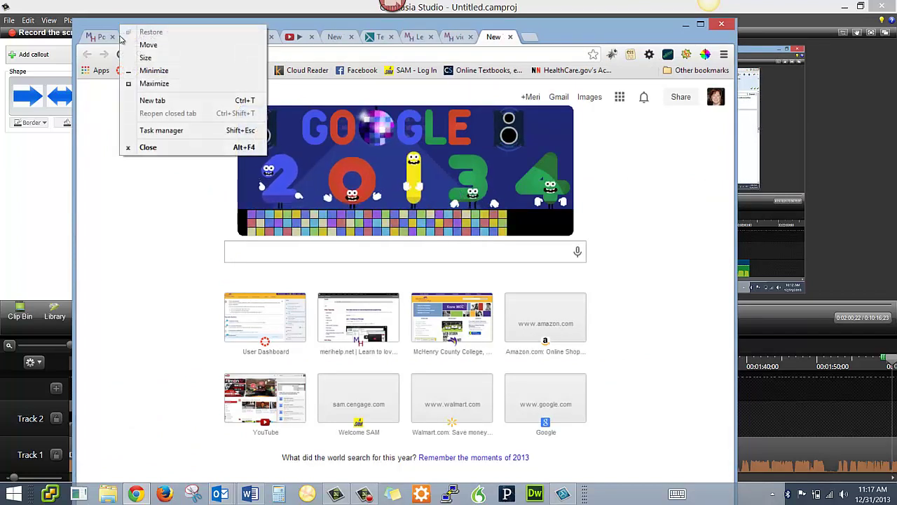
{"action": "left_click", "coordinate": [112, 148]}
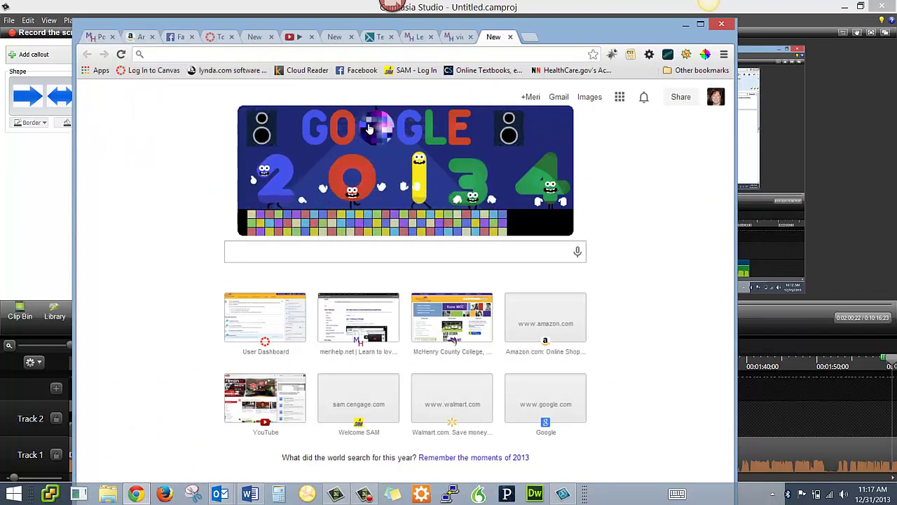
{"action": "left_click", "coordinate": [722, 24]}
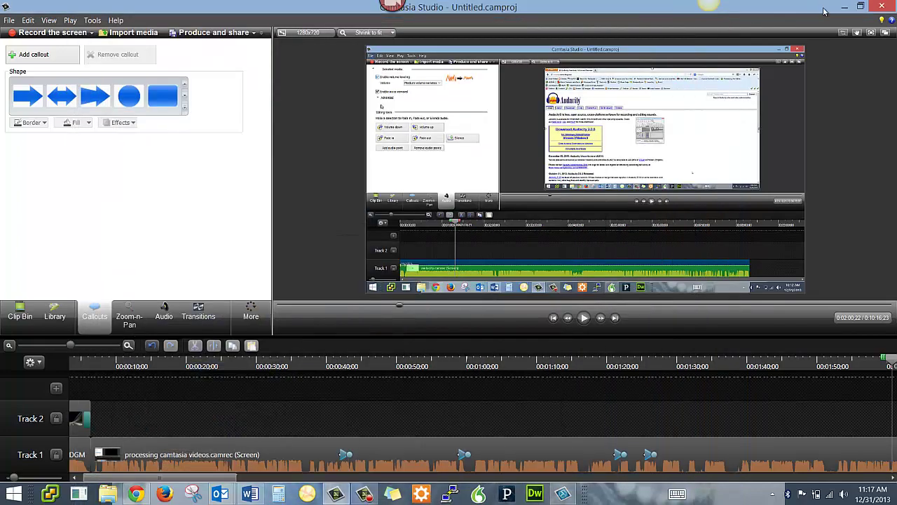
{"action": "left_click", "coordinate": [843, 8]}
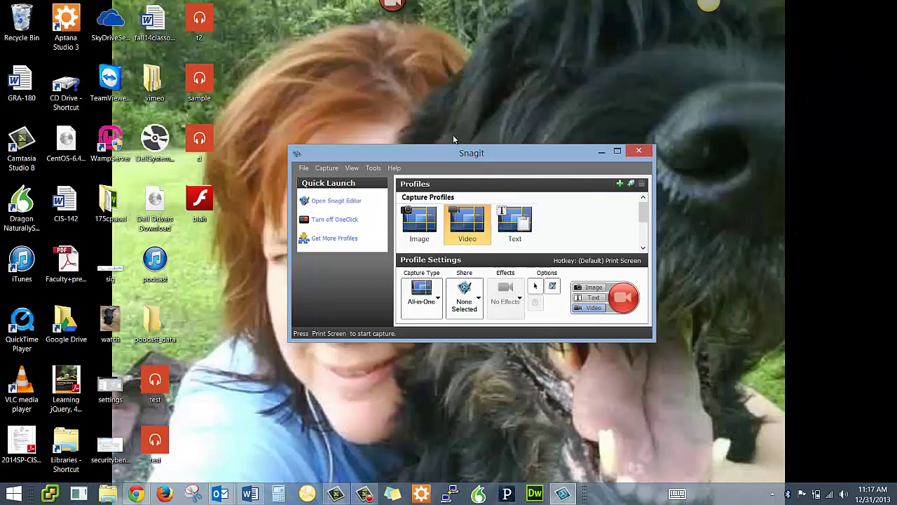
{"action": "left_click", "coordinate": [639, 150]}
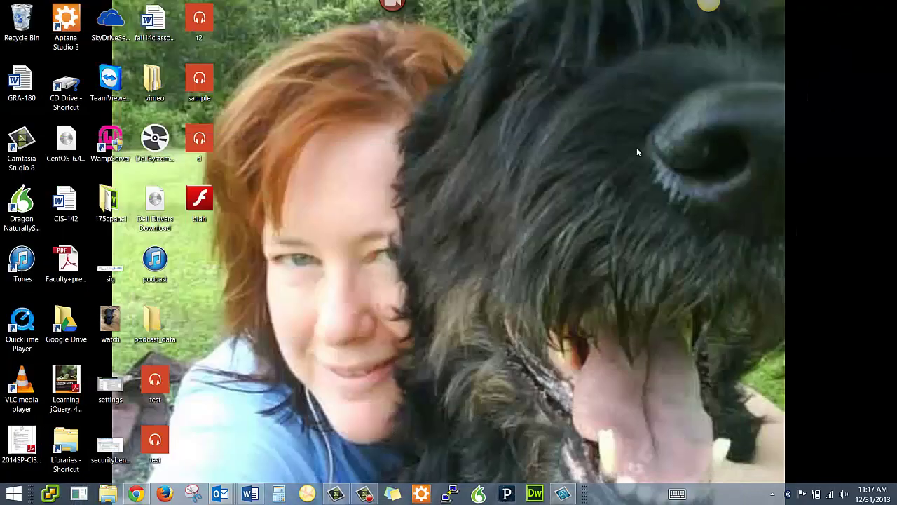
Step: Open the desktop 'blah' SWF file with Firefox
{"action": "right_click", "coordinate": [206, 207]}
{"action": "mouse_move", "coordinate": [195, 251]}
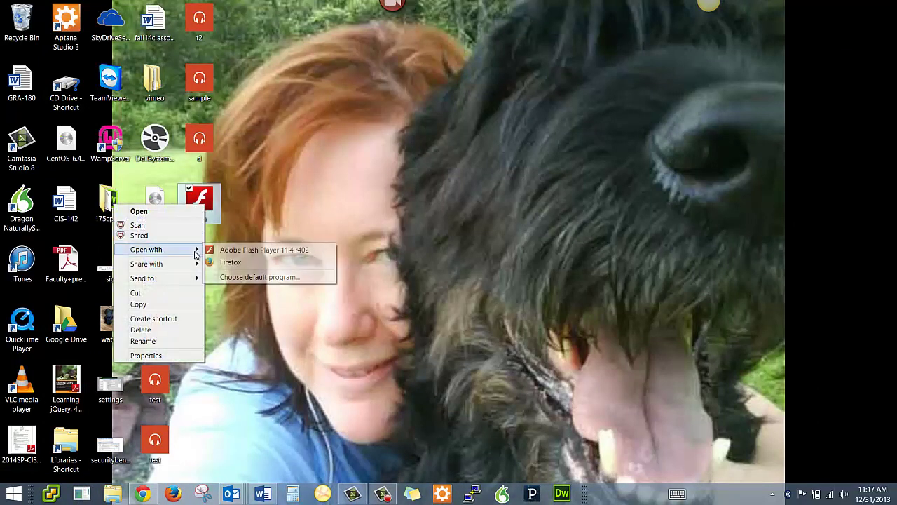
{"action": "left_click", "coordinate": [231, 263]}
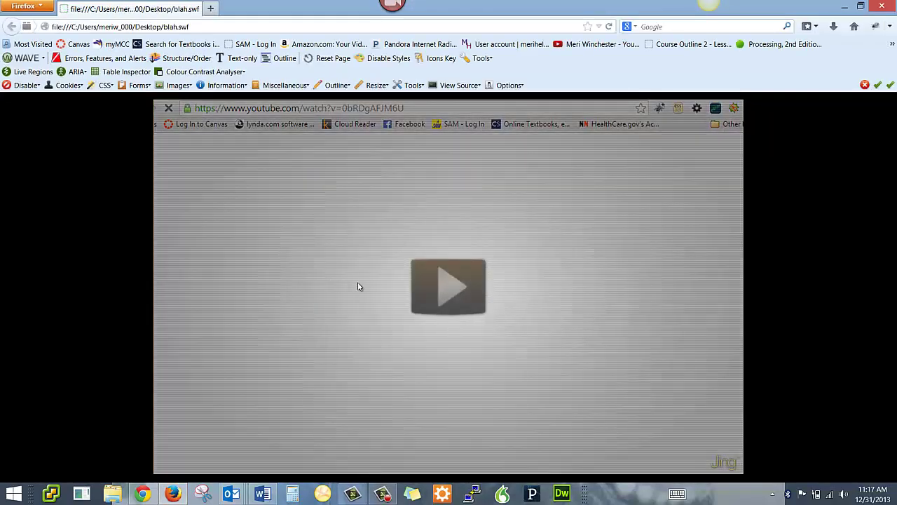
Step: Play the blah SWF video, then pause it at 0:03
{"action": "left_click", "coordinate": [441, 289]}
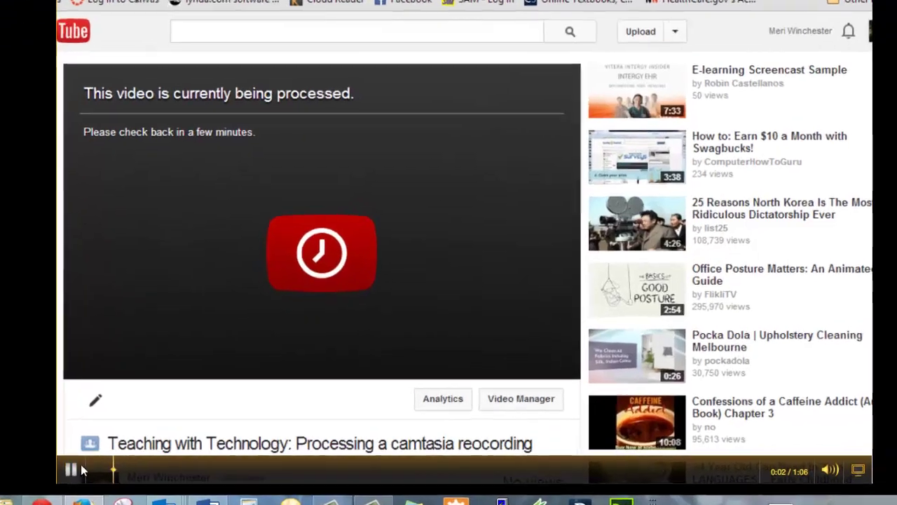
{"action": "left_click", "coordinate": [163, 464]}
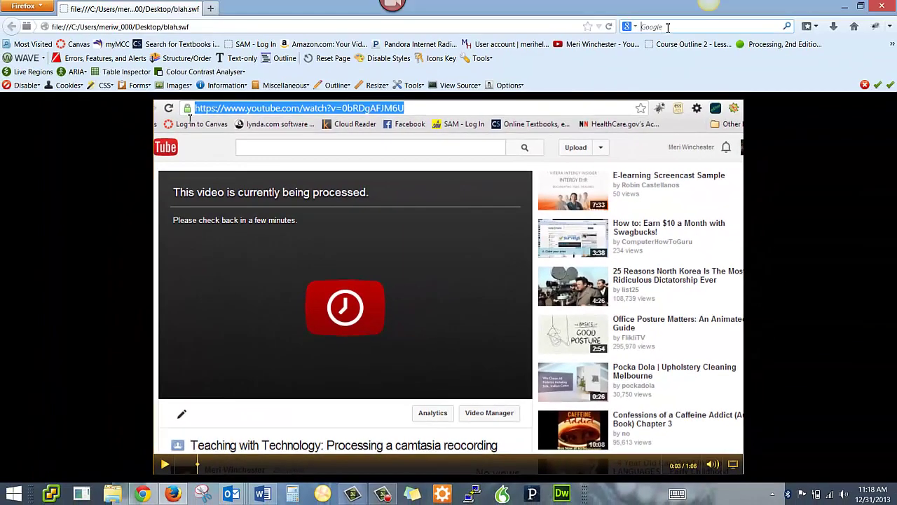
Step: Search the web for ink2go and open the official Ink2Go site at ink2go.org
{"action": "left_click", "coordinate": [668, 26]}
{"action": "type", "text": "ink2"}
{"action": "key", "text": "Down"}
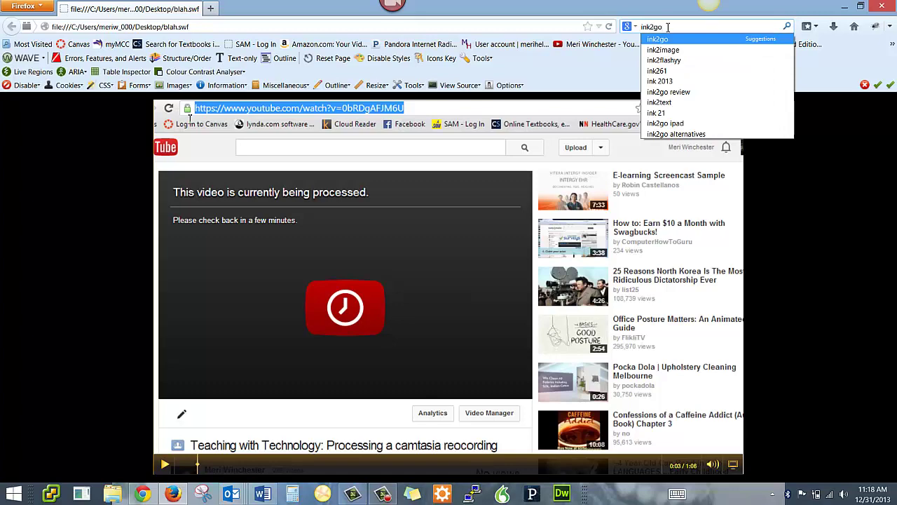
{"action": "key", "text": "Return"}
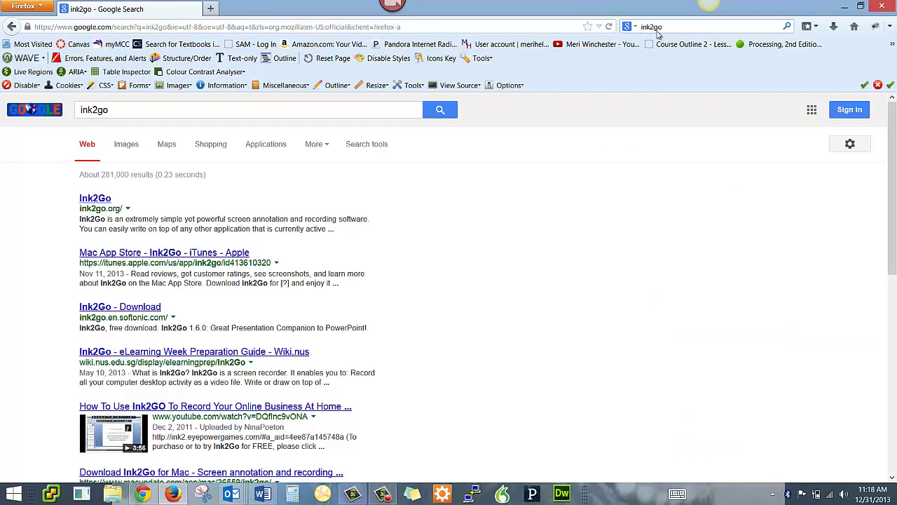
{"action": "left_click", "coordinate": [105, 202]}
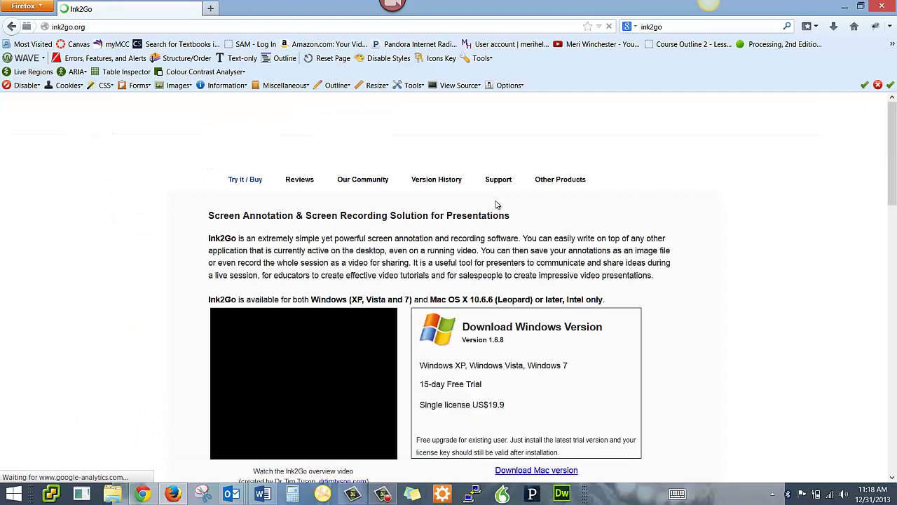
Step: Scroll through the Ink2Go home page to review its Windows and Mac download options
{"action": "scroll", "coordinate": [491, 281], "scroll_direction": "down", "scroll_amount": 2}
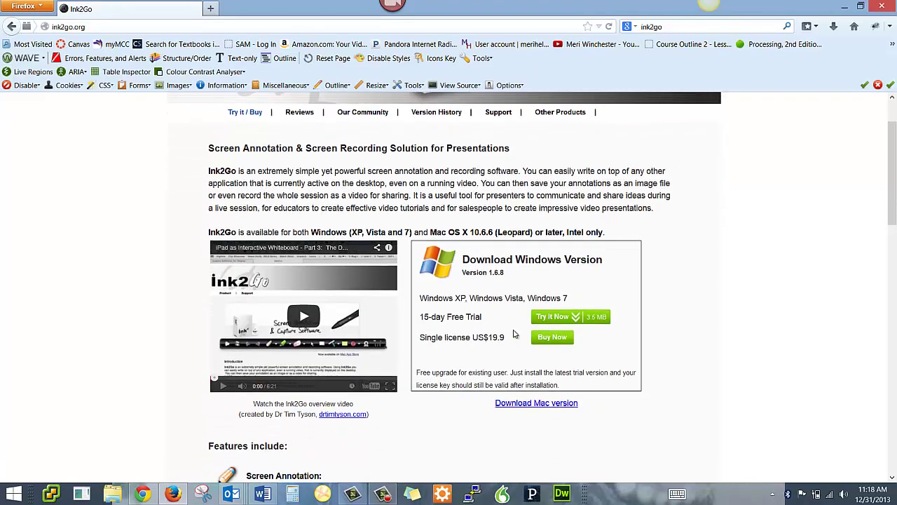
{"action": "scroll", "coordinate": [514, 334], "scroll_direction": "down", "scroll_amount": 1}
{"action": "scroll", "coordinate": [511, 336], "scroll_direction": "up", "scroll_amount": 3}
{"action": "scroll", "coordinate": [511, 337], "scroll_direction": "down", "scroll_amount": 1}
{"action": "scroll", "coordinate": [513, 327], "scroll_direction": "up", "scroll_amount": 2}
Step: Search for 'tech smith snagit', open the Snagit page, then go to Products > Camtasia Studio
{"action": "left_click", "coordinate": [700, 27]}
{"action": "type", "text": "tech smi"}
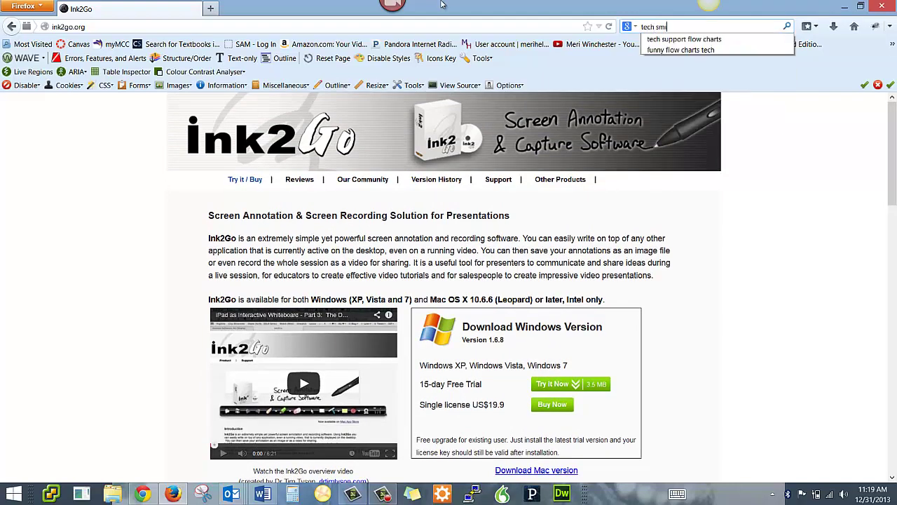
{"action": "type", "text": "th snagit"}
{"action": "key", "text": "Return"}
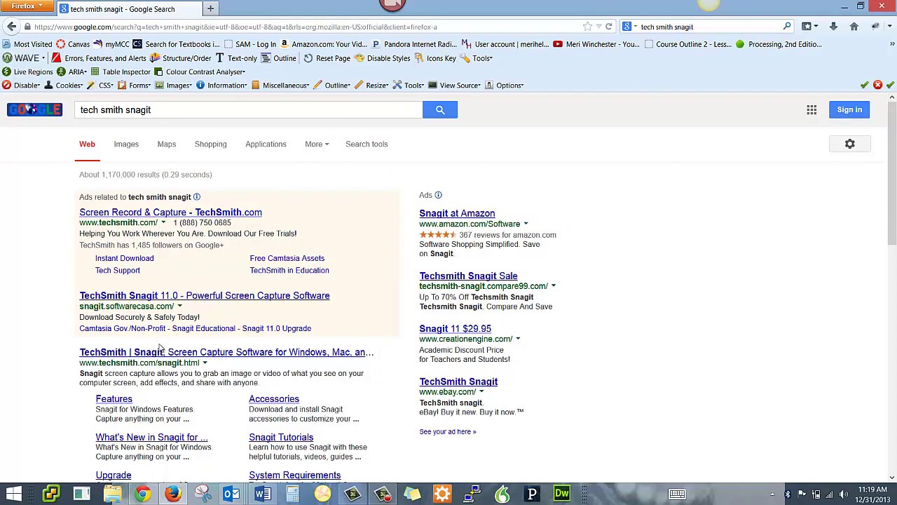
{"action": "left_click", "coordinate": [161, 352]}
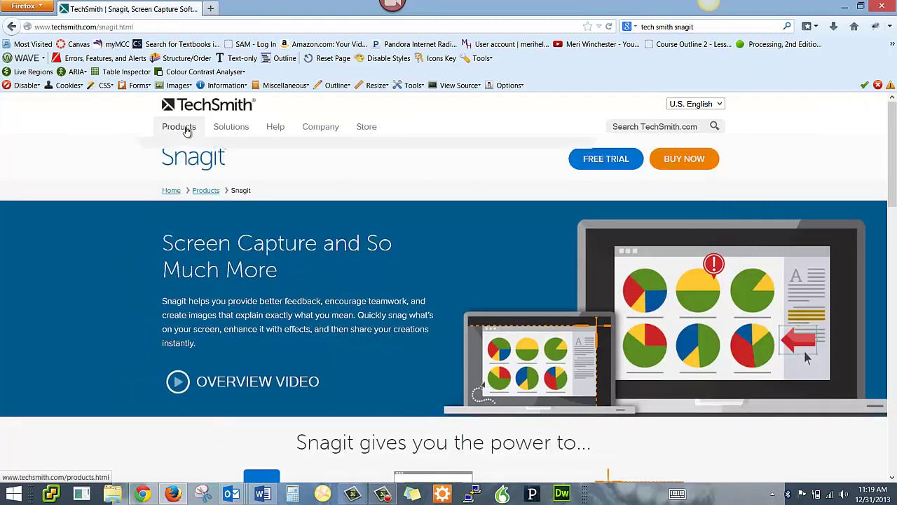
{"action": "left_click", "coordinate": [185, 127]}
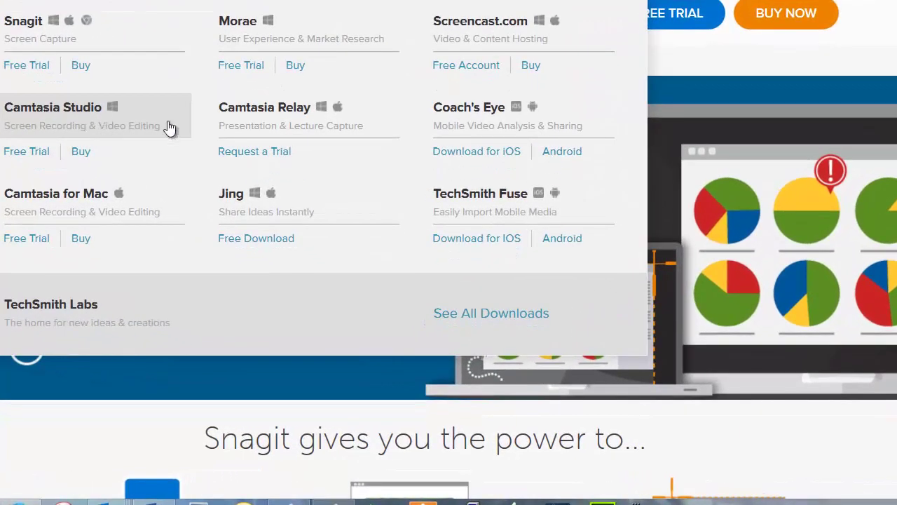
{"action": "left_click", "coordinate": [188, 149]}
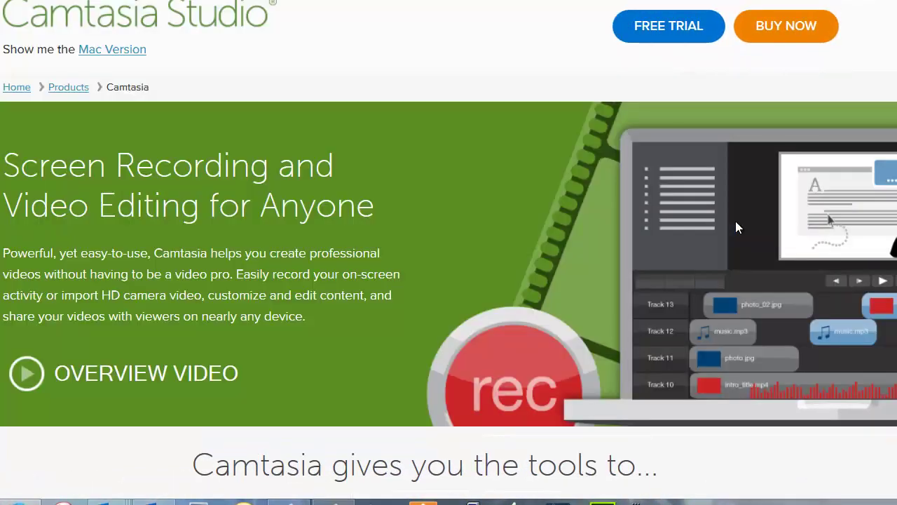